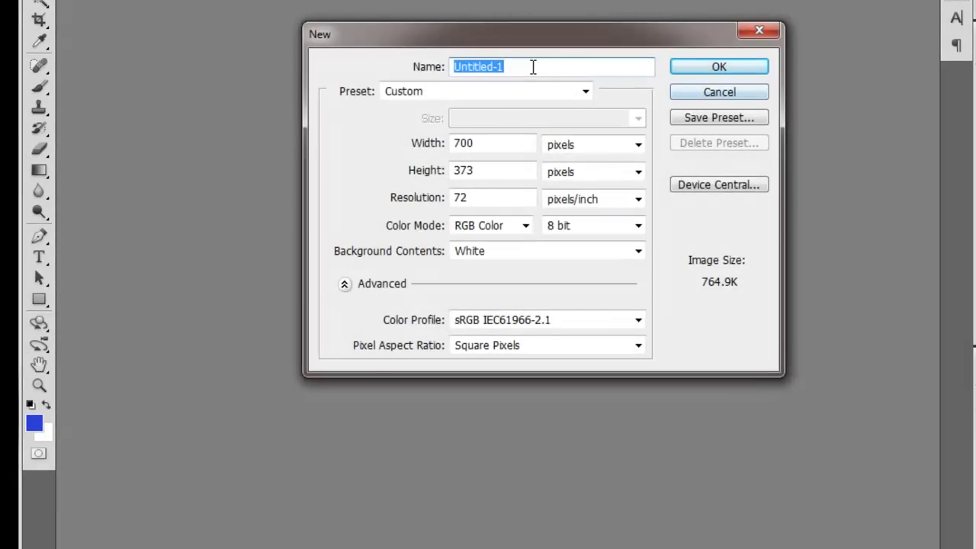
Name the new document 'reflective surface', set its height to 300 px, and create it.
type("f")
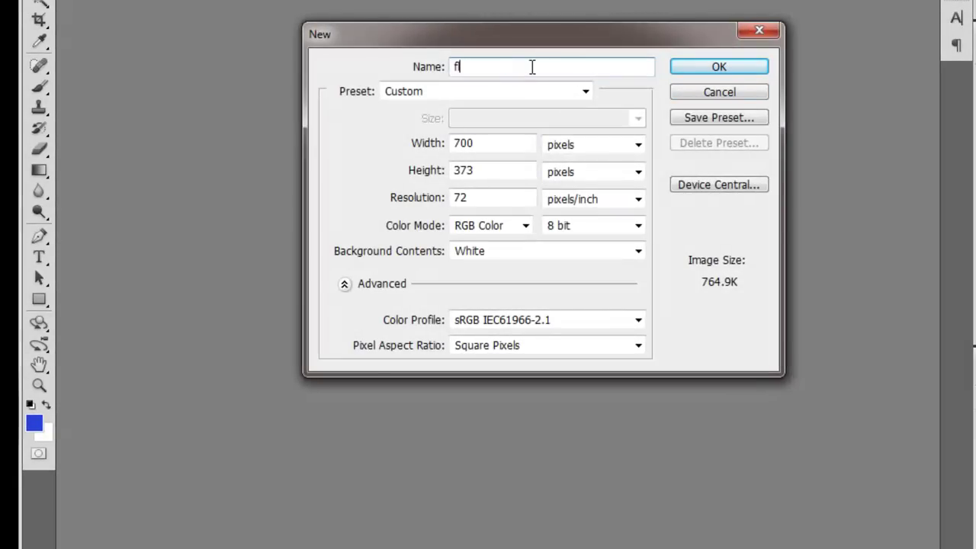
type("eflexd")
key("BackSpace")
key("BackSpace")
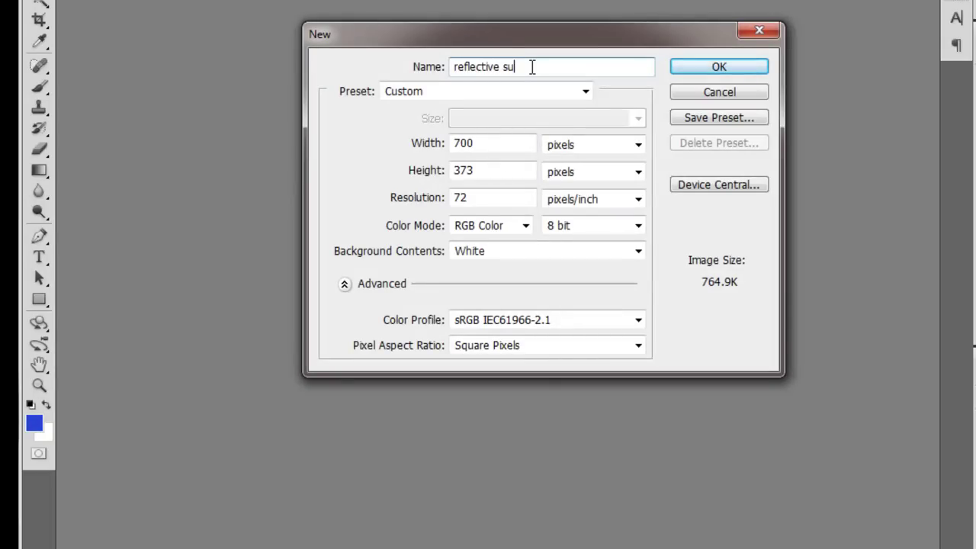
type("ctive surface")
double_click(463, 170)
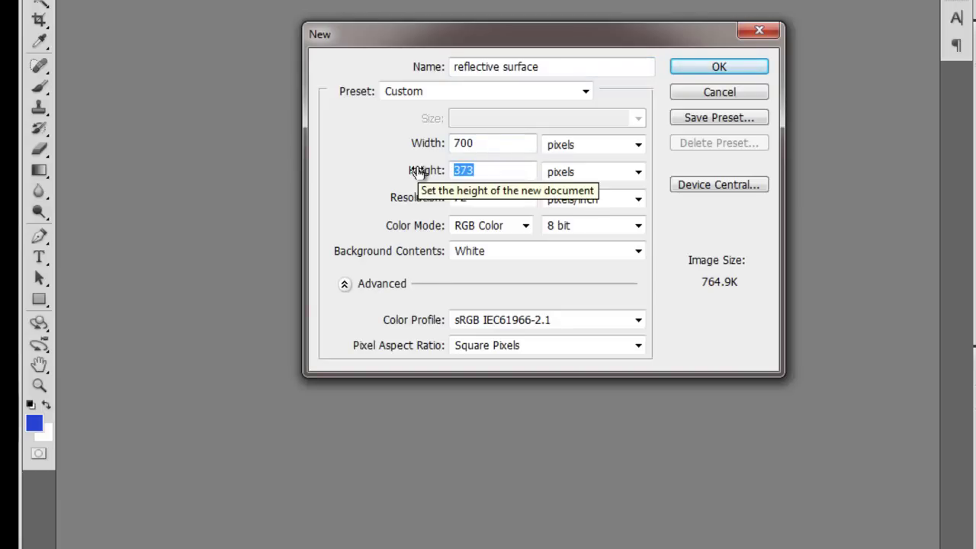
type("300")
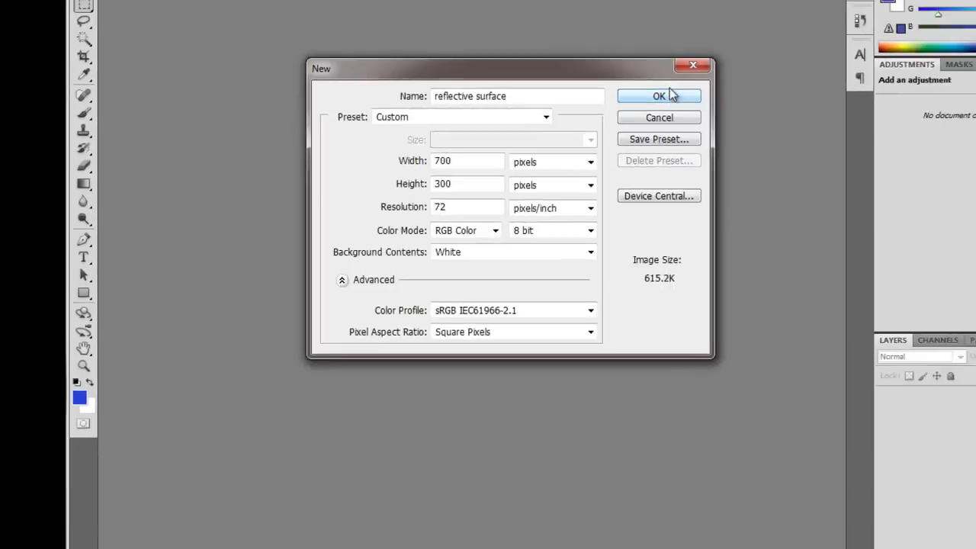
left_click(706, 67)
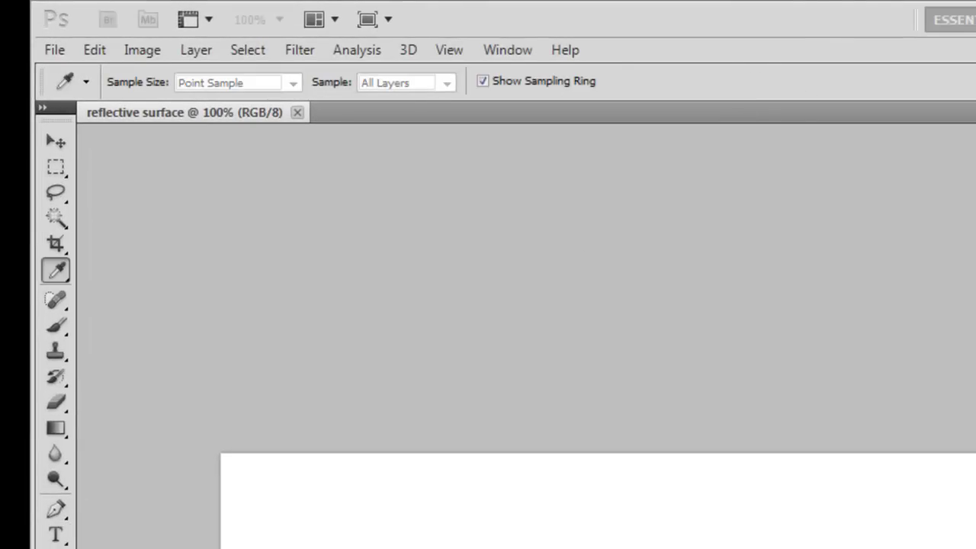
Switch to the Type tool and set the font size to 90 pt.
key("t")
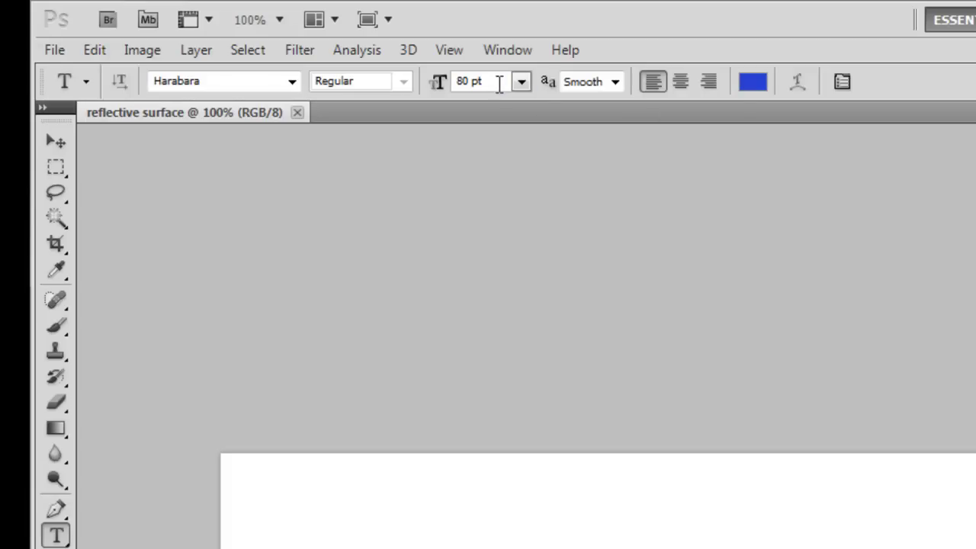
left_click_drag(499, 83, 450, 80)
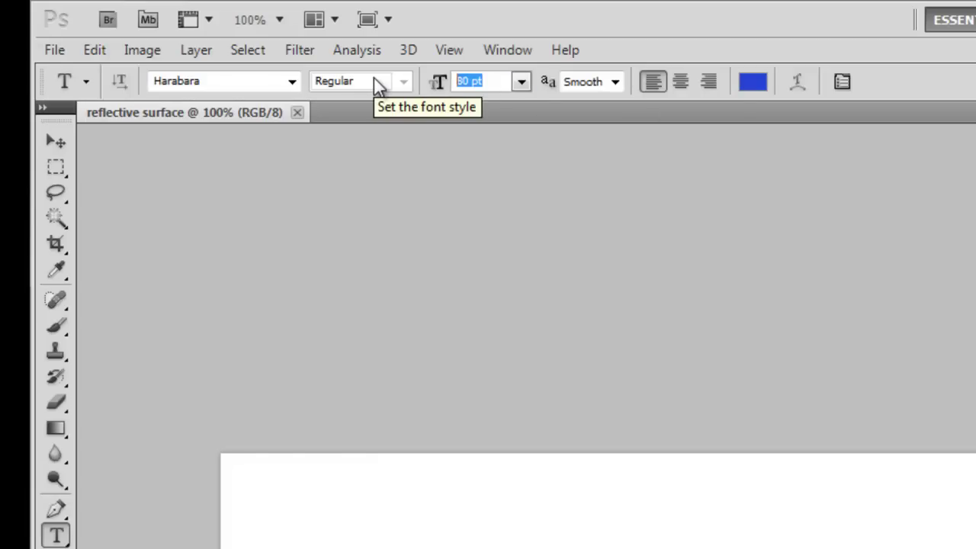
type("90")
key("Return")
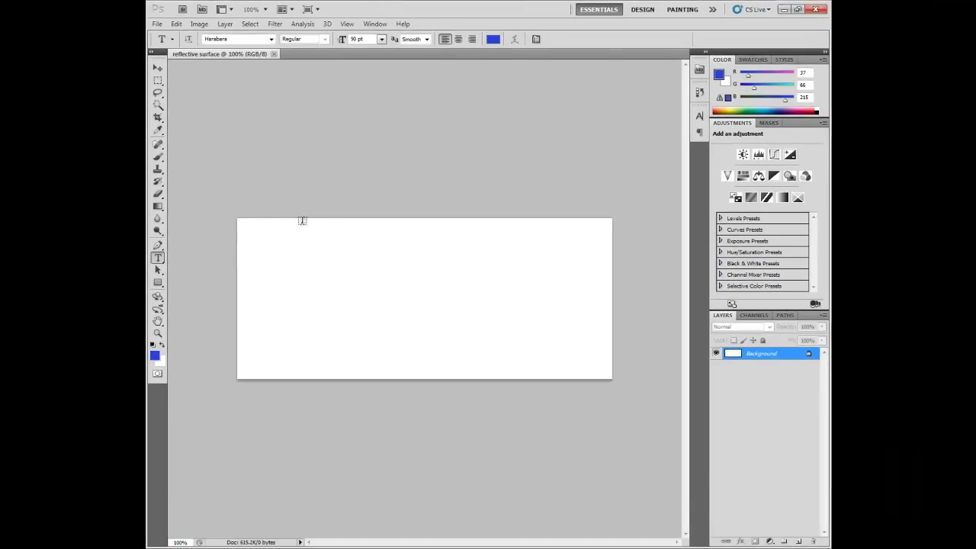
Start a text line near the canvas top-left, type 'Cekani', and leave the text colour blue.
left_click(283, 253)
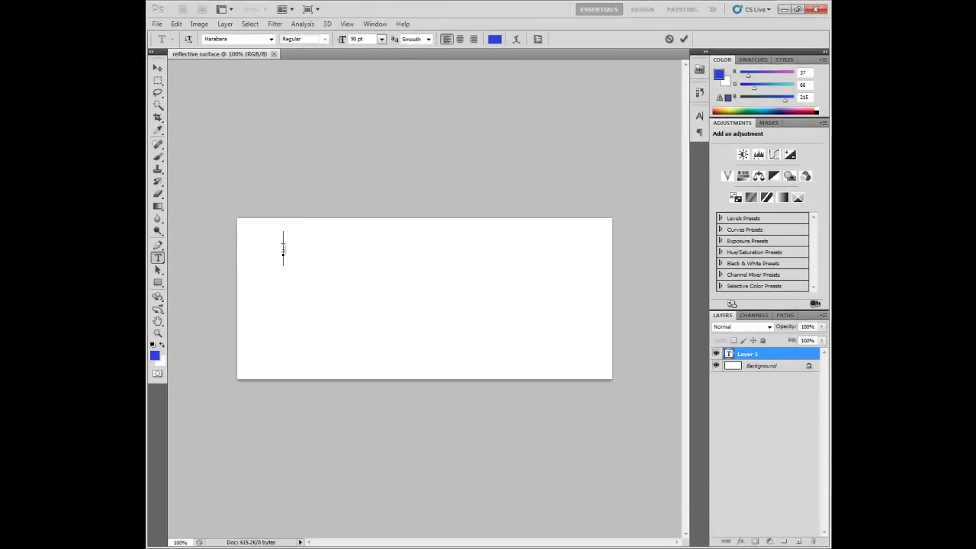
type("Cen")
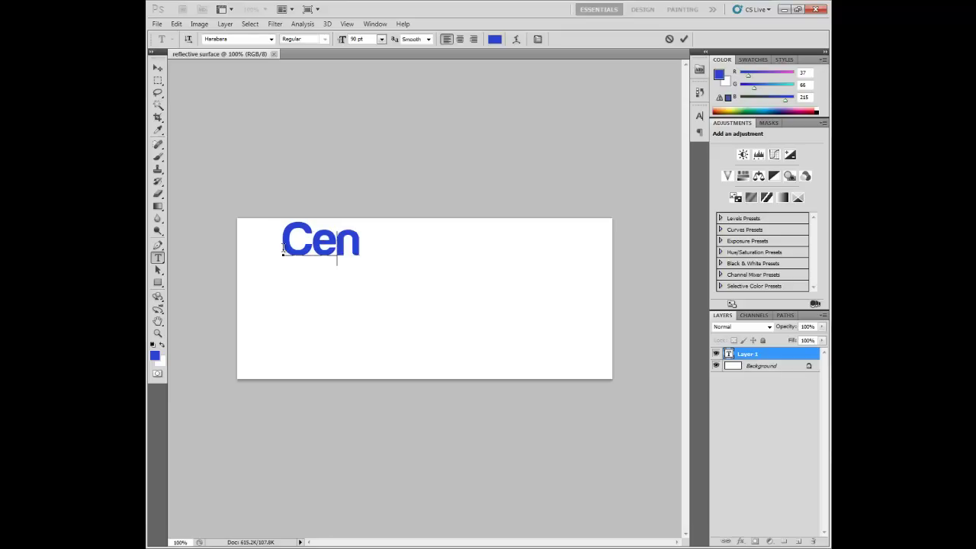
key("BackSpace")
key("BackSpace")
type("ekani")
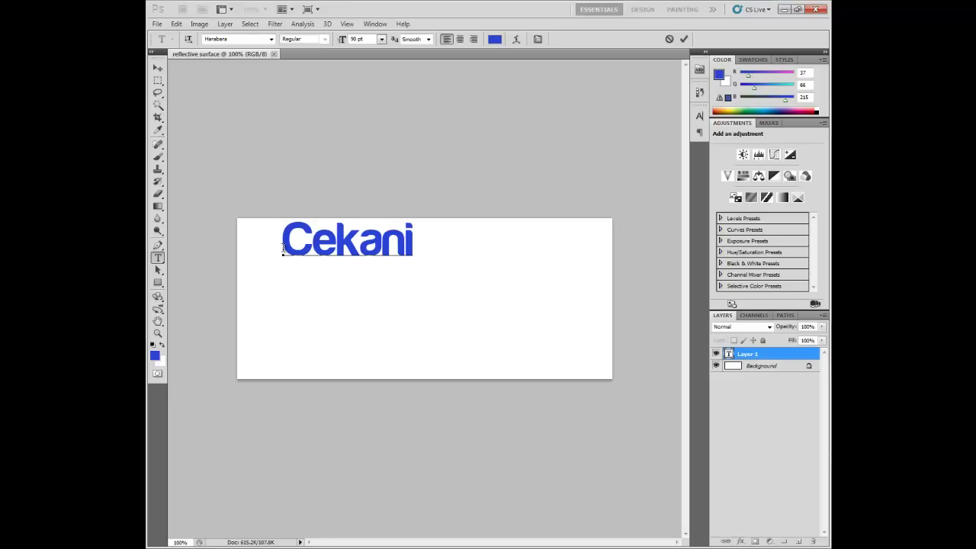
key("ctrl+a")
left_click(495, 39)
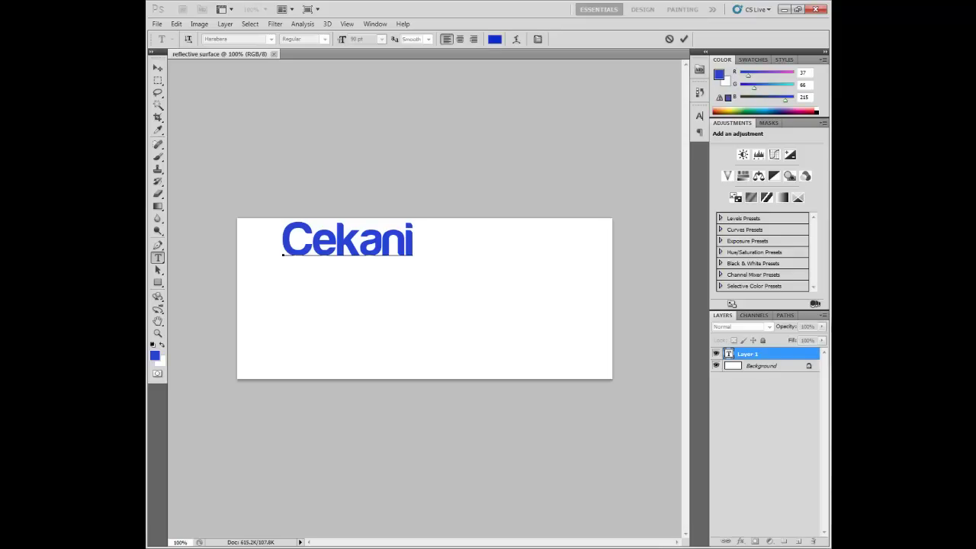
key("Return")
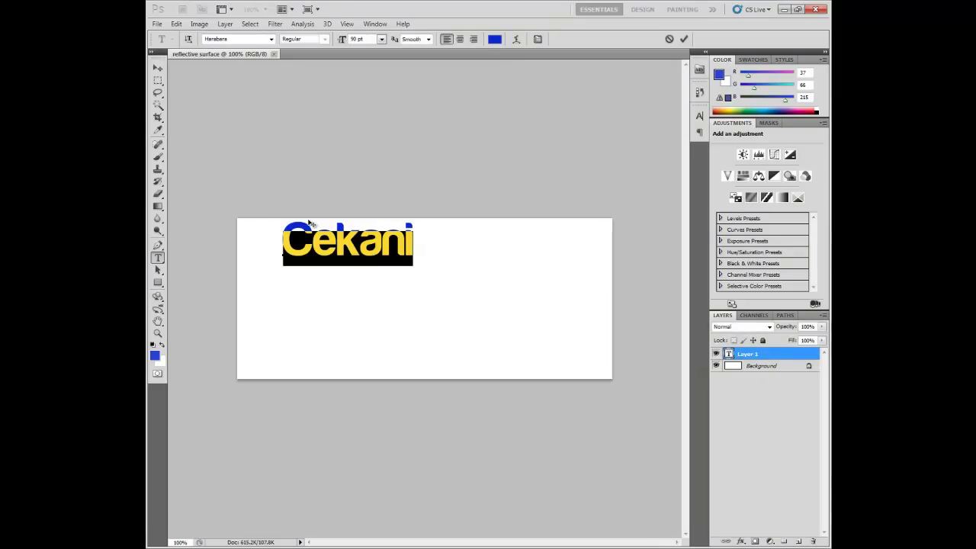
Correct and complete the text as 'Cekani Corporation', commit it, and drag it into place.
key("Right")
key("BackSpace")
key("BackSpace")
key("BackSpace")
key("BackSpace")
type("nka")
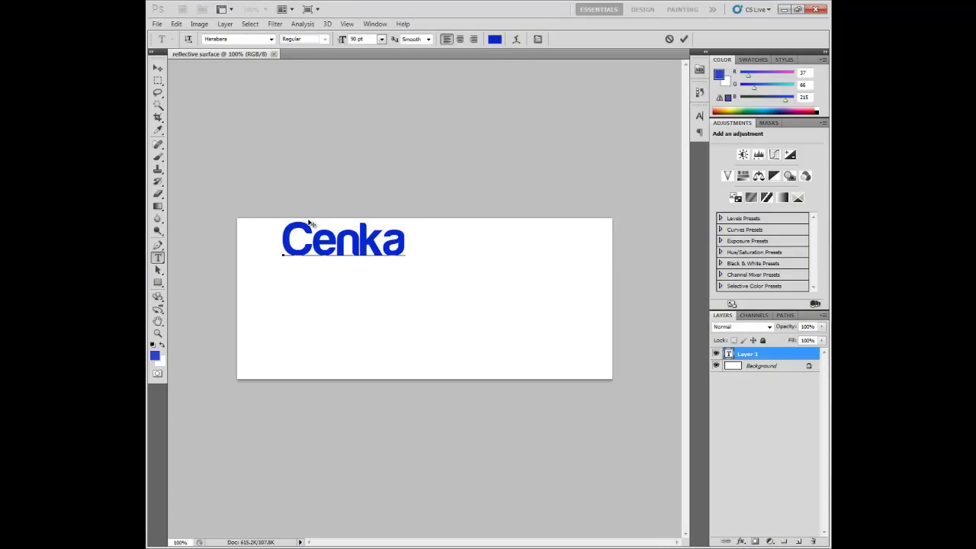
key("BackSpace")
key("BackSpace")
type("a")
key("BackSpace")
type("kani")
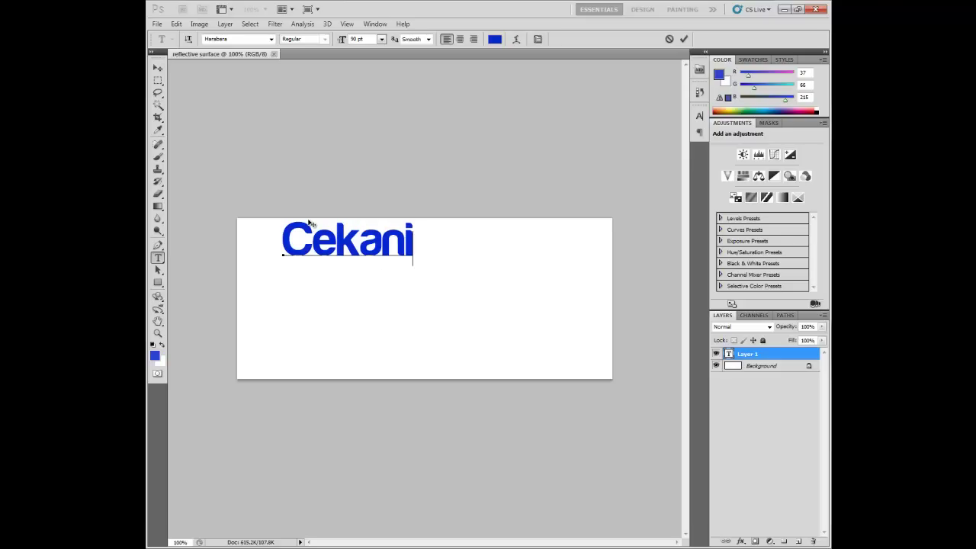
type(" copr")
key("BackSpace")
key("BackSpace")
key("BackSpace")
key("BackSpace")
type("C")
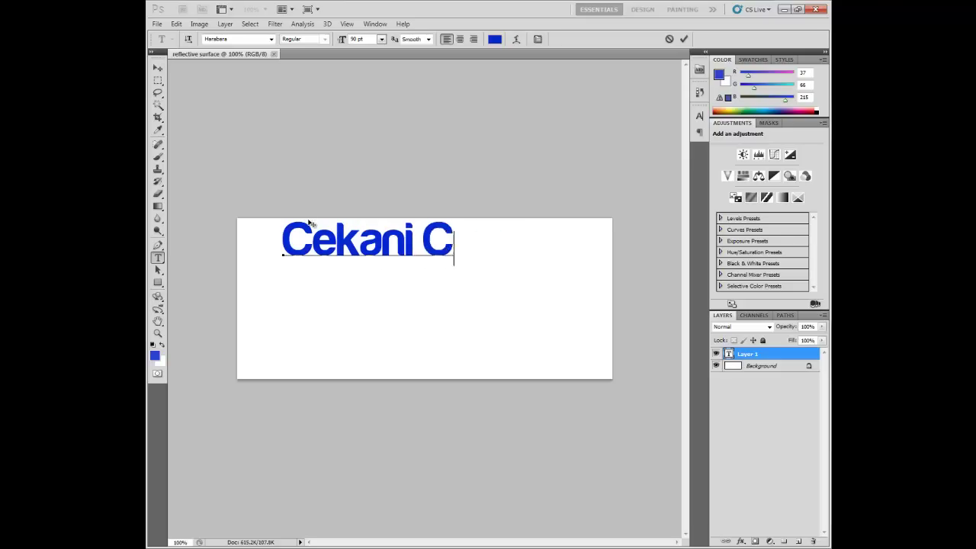
type("orp")
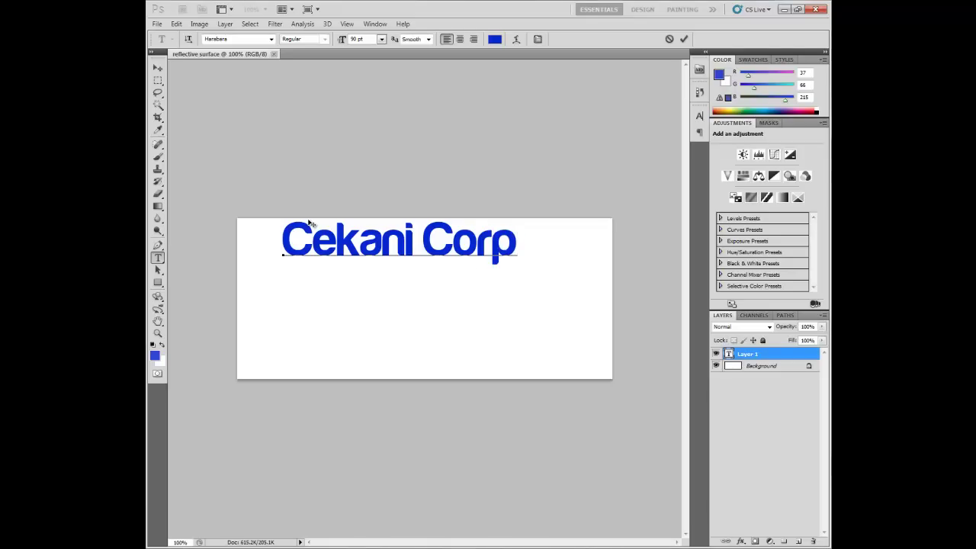
type("oration")
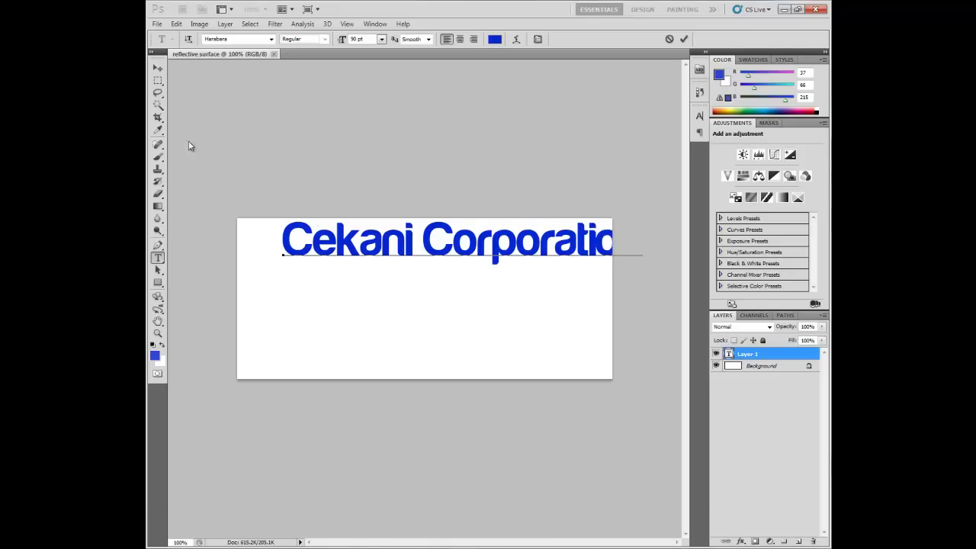
left_click(158, 68)
left_click_drag(394, 266, 347, 265)
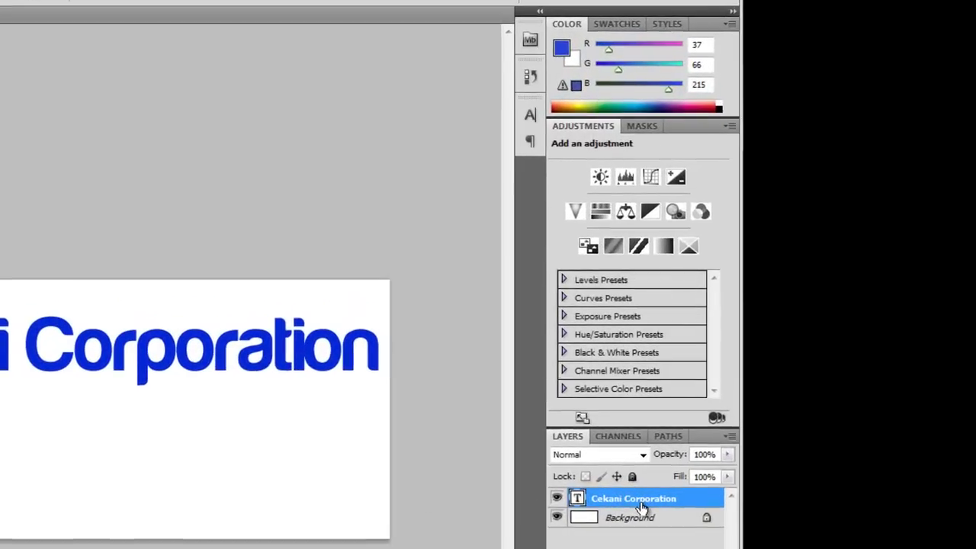
Duplicate the Cekani Corporation layer as 'Cekani Corporation copy'.
right_click(769, 356)
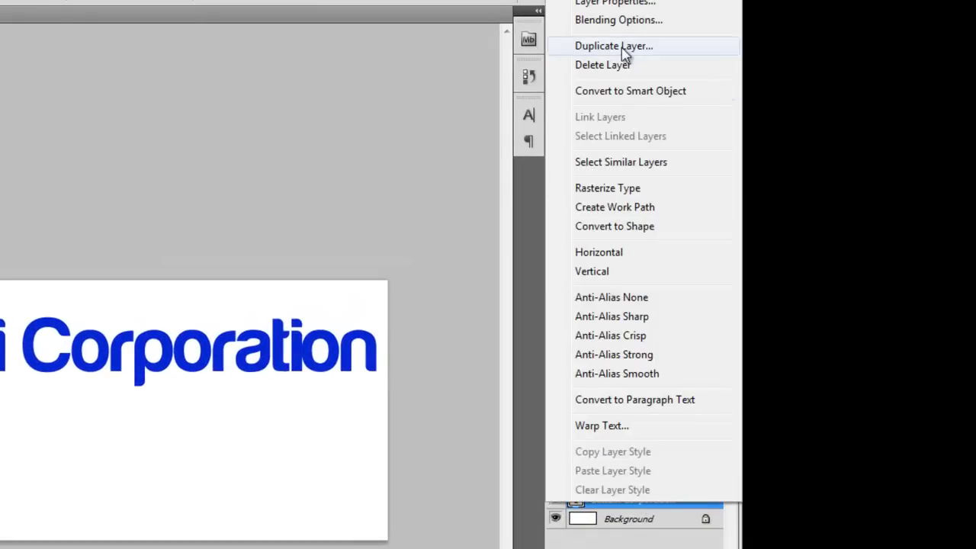
left_click(686, 49)
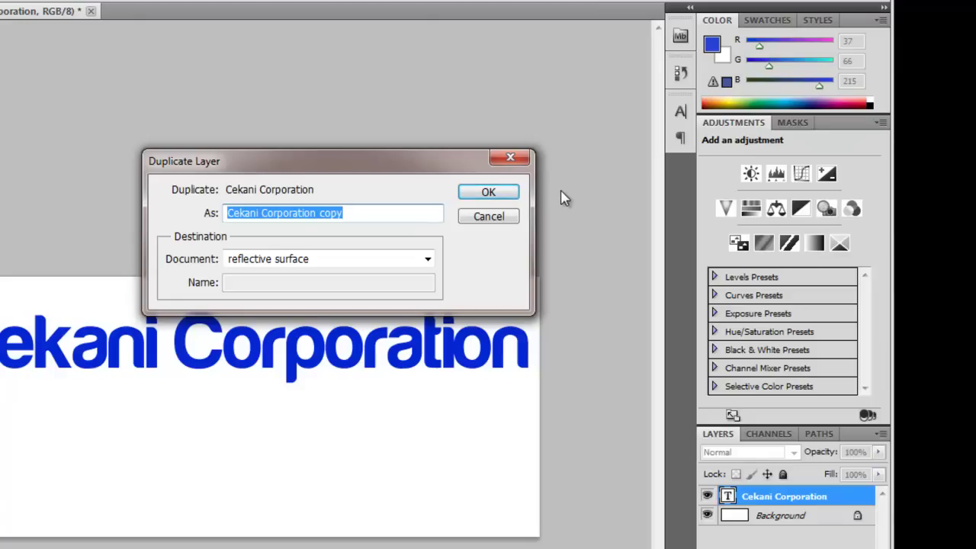
left_click(507, 195)
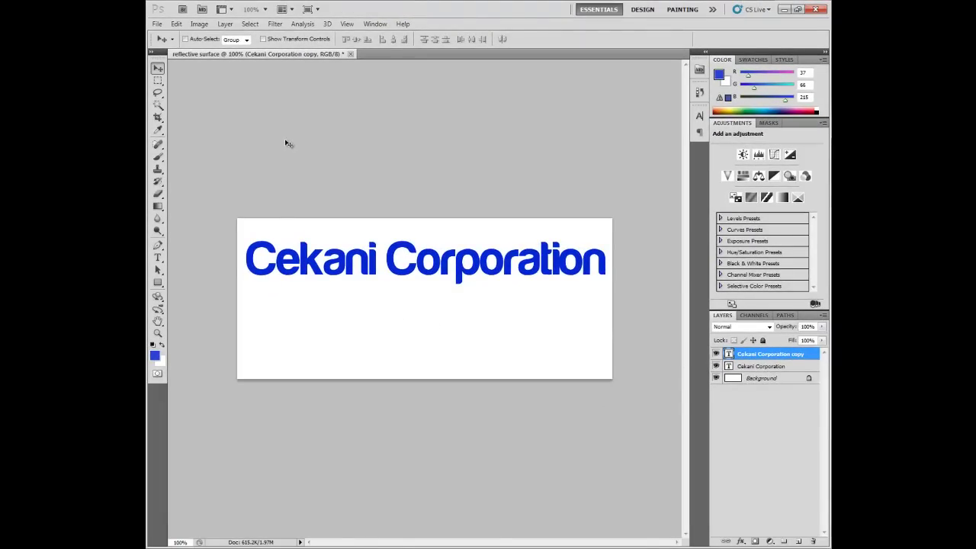
Flip the copied text vertically with Free Transform and apply the flip.
key("ctrl+t")
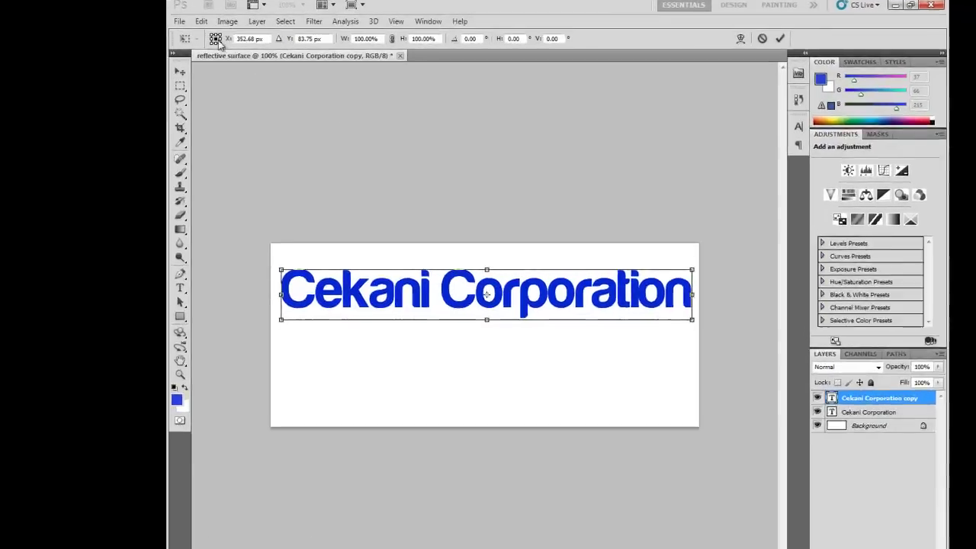
left_click(176, 23)
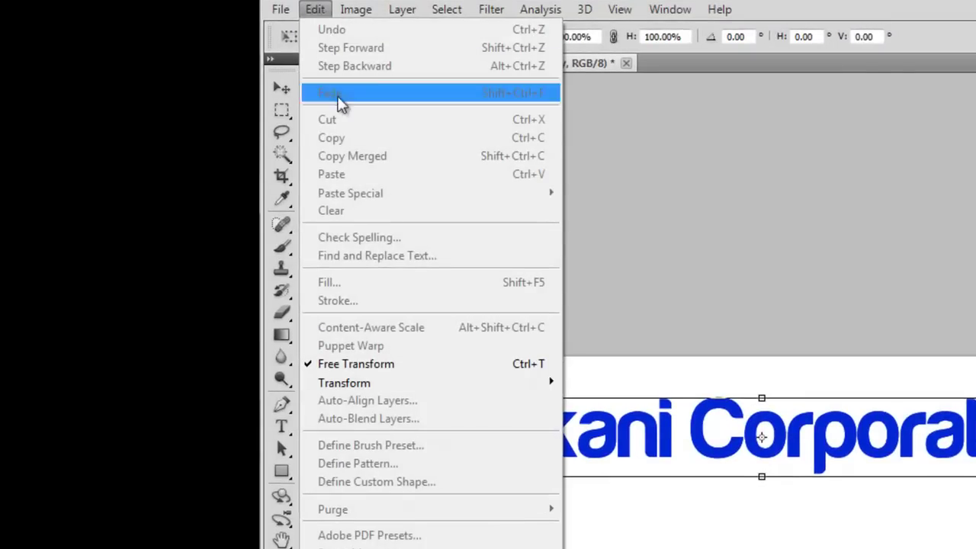
left_click(778, 338)
right_click(762, 436)
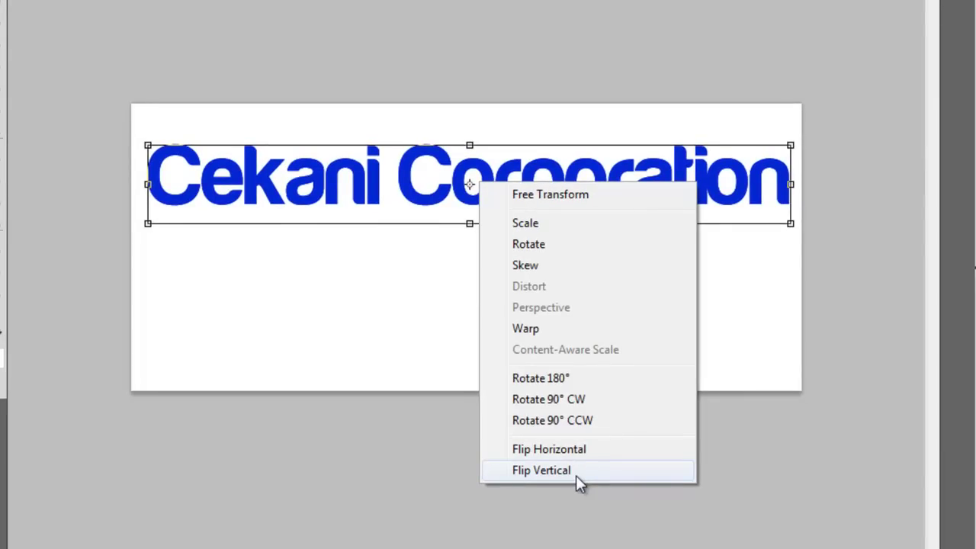
left_click(576, 472)
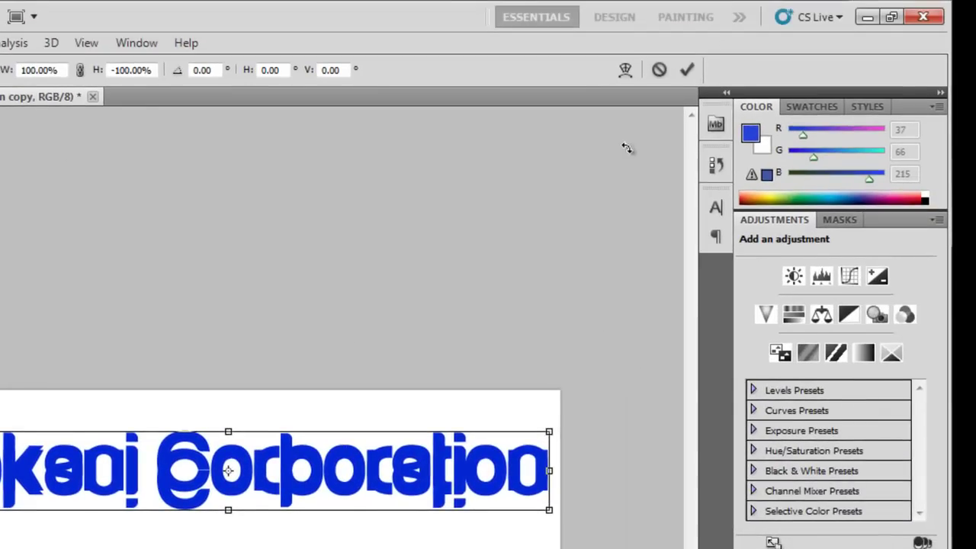
left_click(687, 69)
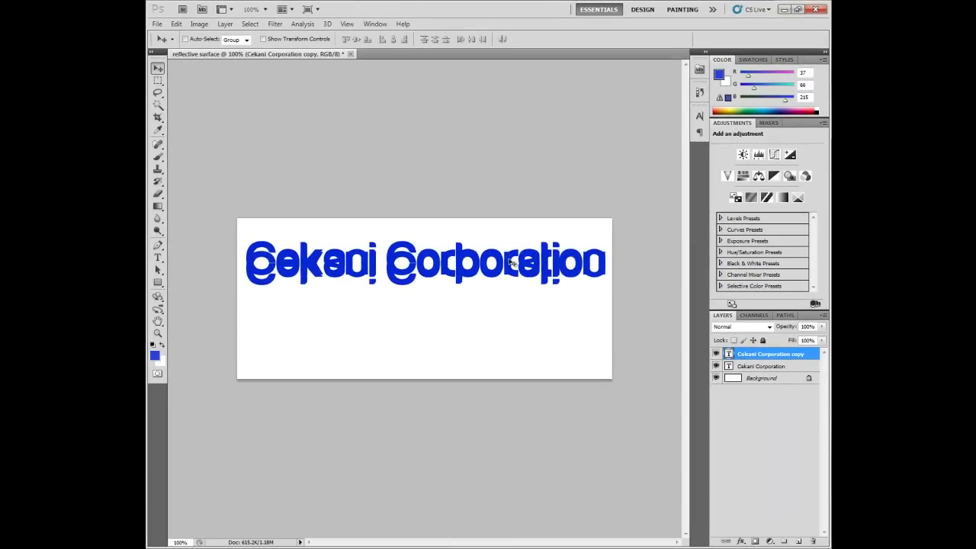
At 200% zoom, nudge the flipped copy just below the original and stack its layer underneath.
left_click_drag(511, 262, 510, 285)
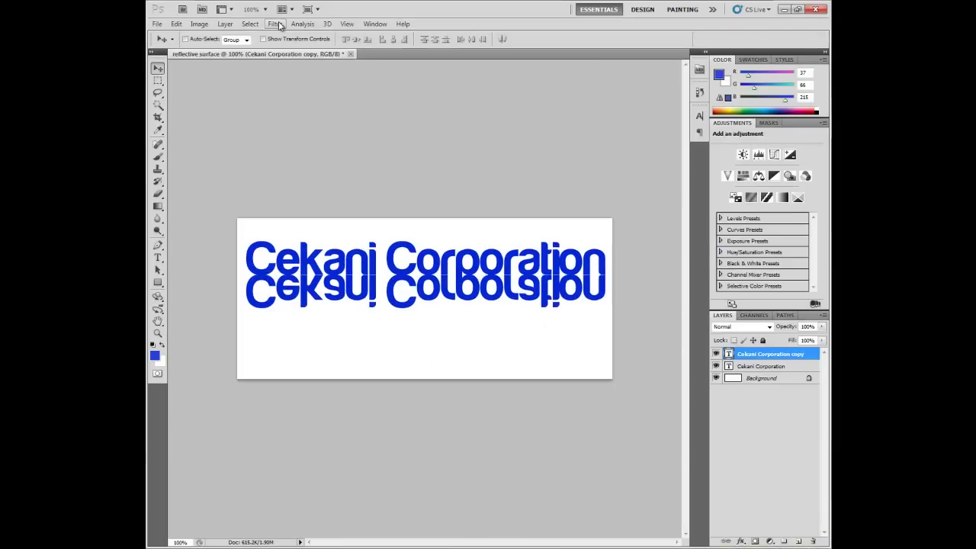
left_click(265, 9)
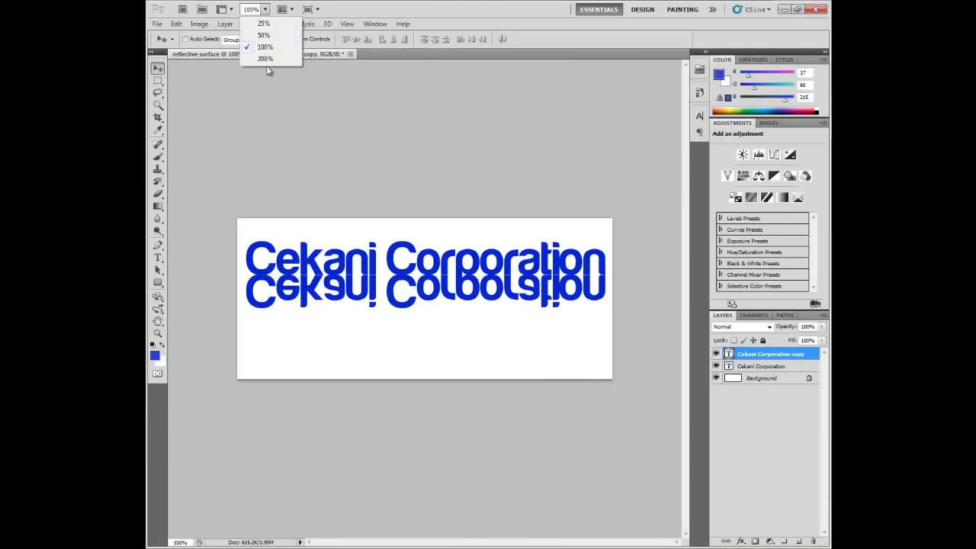
left_click(270, 61)
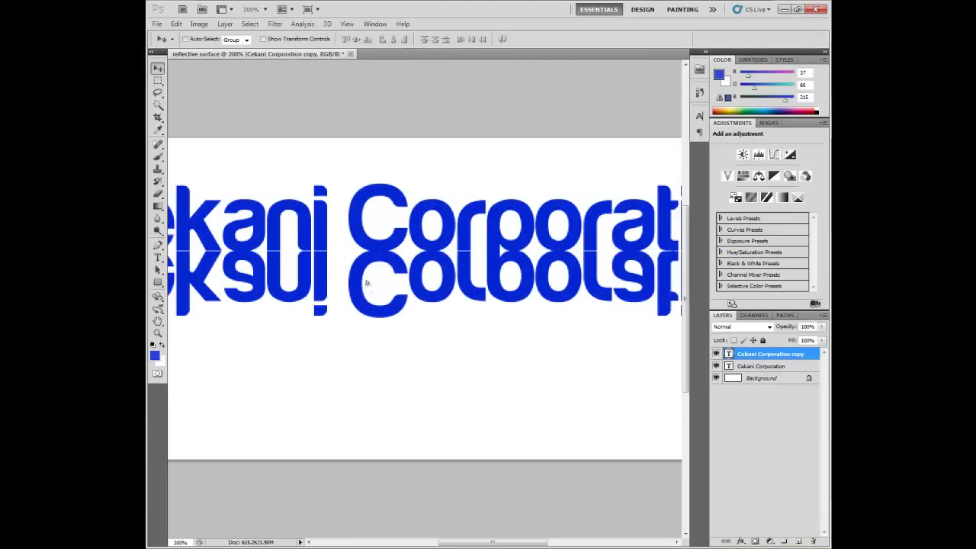
left_click_drag(369, 282, 367, 283)
key("Up")
key("Up")
key("Up")
key("Up")
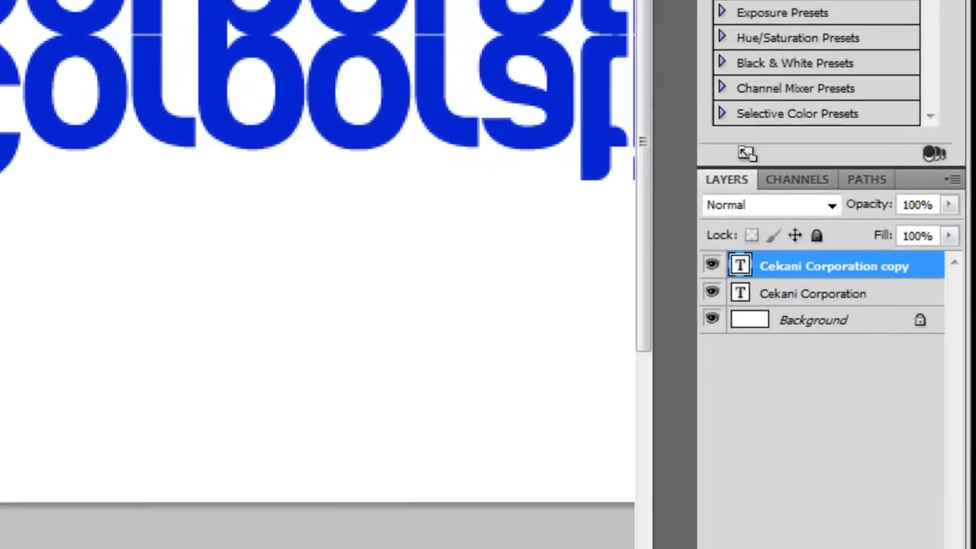
left_click_drag(786, 278, 830, 308)
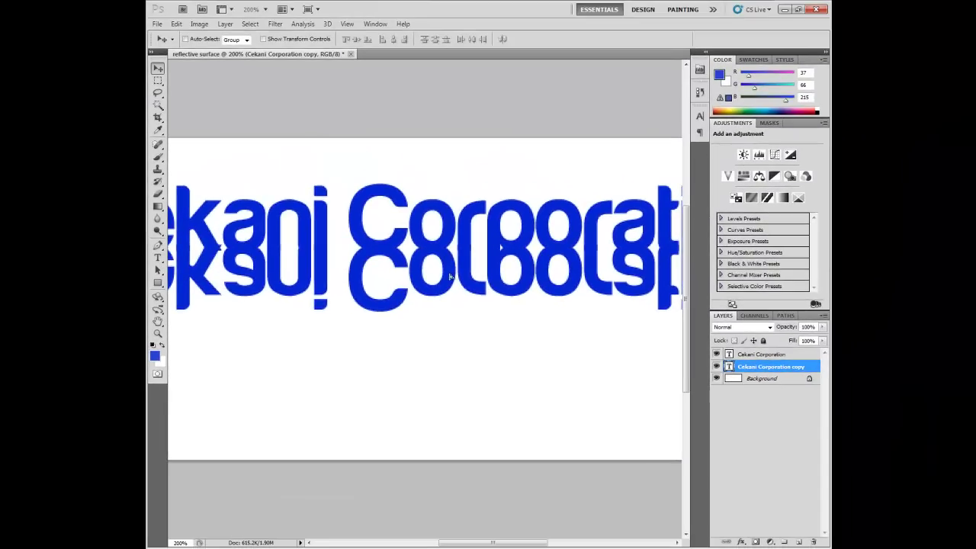
key("Up")
key("Up")
key("Up")
key("Up")
At 100% zoom, drag the flipped copy and the upright text down until they meet.
left_click(265, 9)
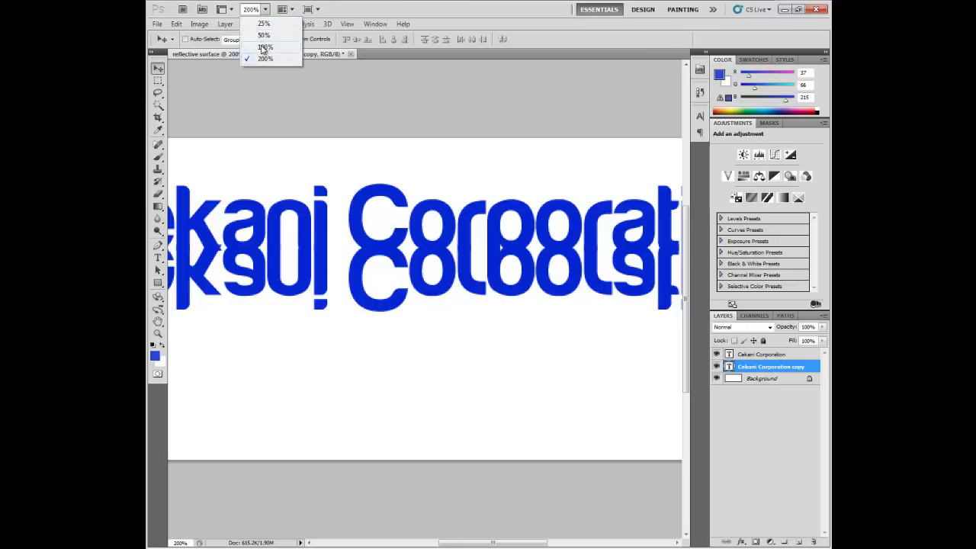
left_click(264, 47)
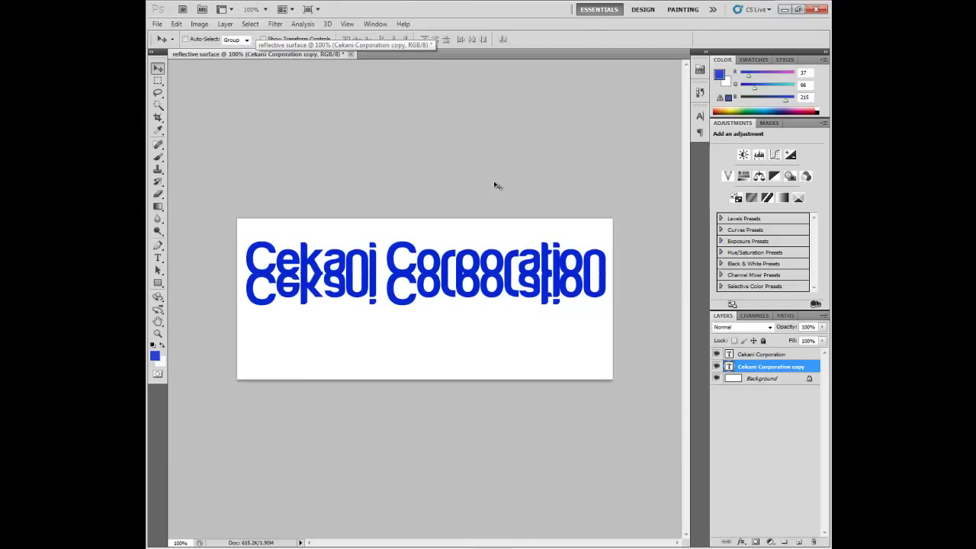
left_click(753, 356)
left_click(797, 367)
left_click_drag(486, 286, 481, 315)
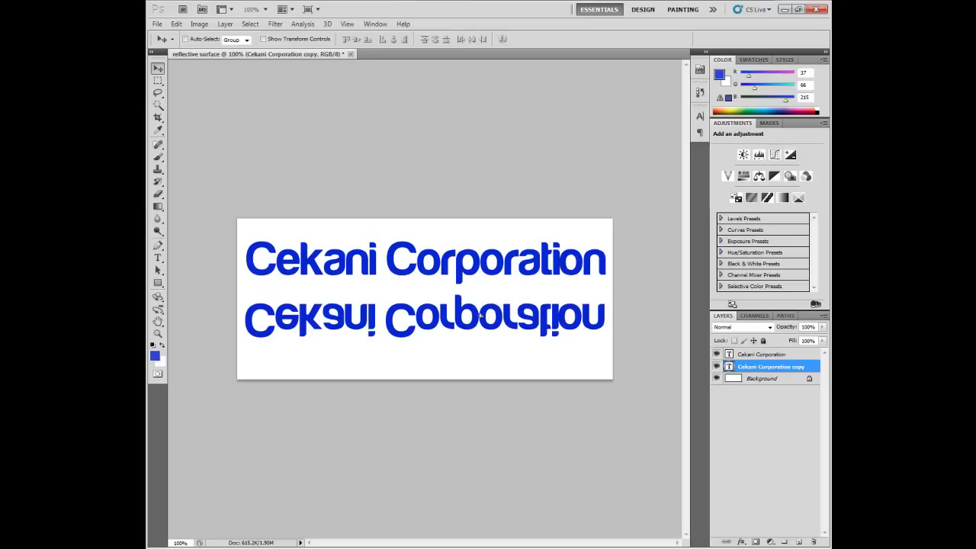
left_click(762, 355)
left_click_drag(549, 259, 544, 291)
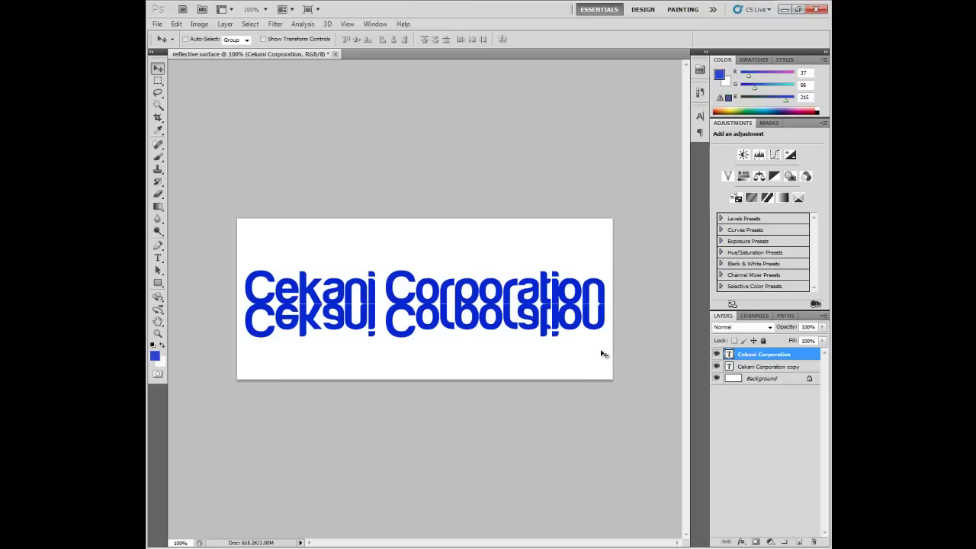
left_click(785, 368)
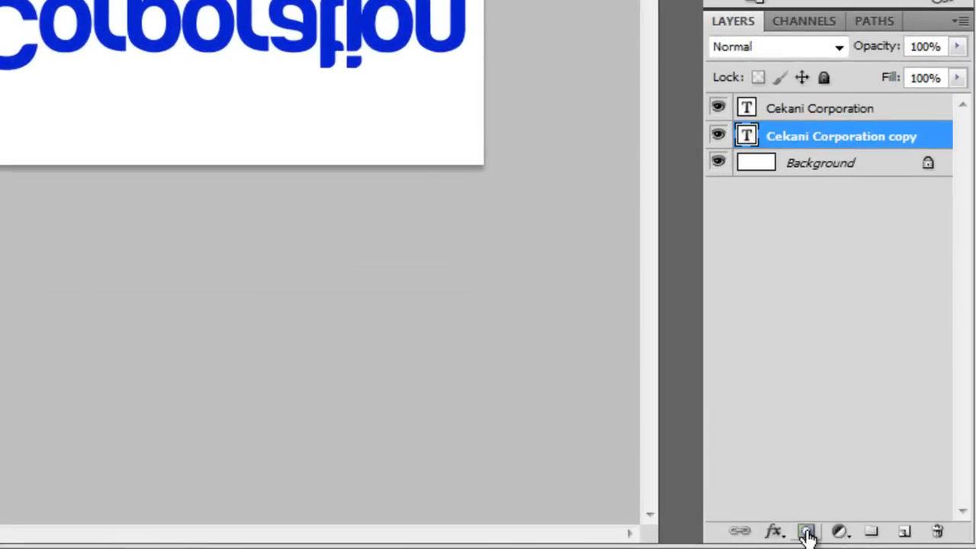
Add a layer mask to the reflection layer and select the Gradient Tool.
left_click(756, 542)
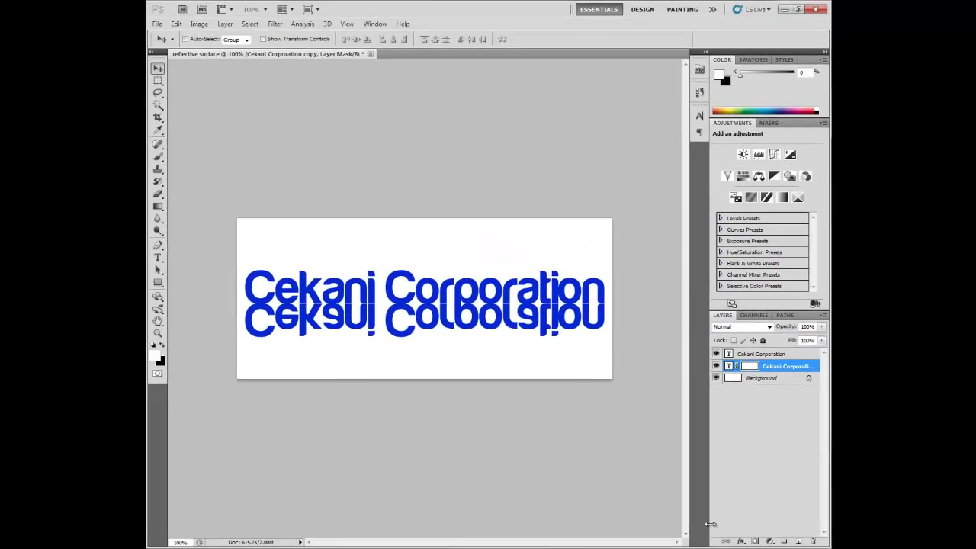
key("g")
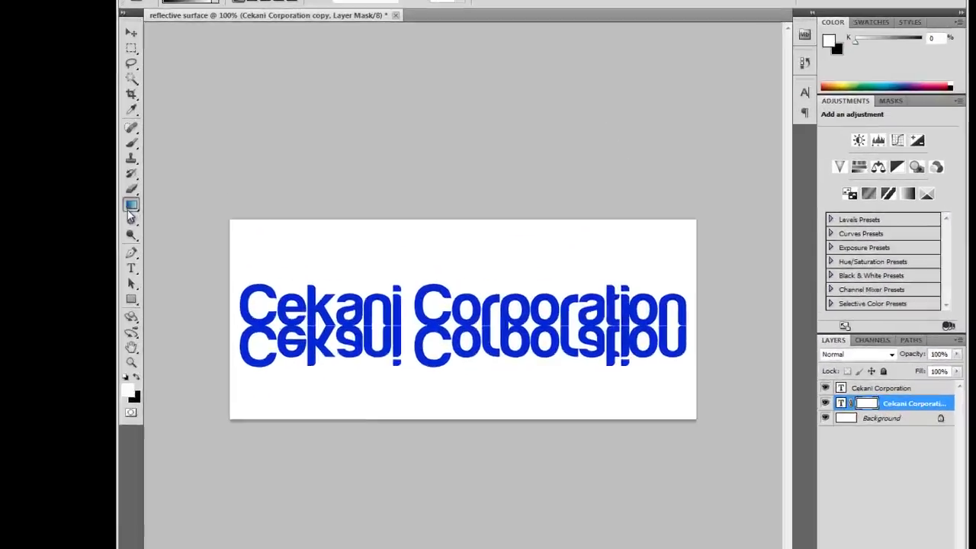
left_click(158, 207)
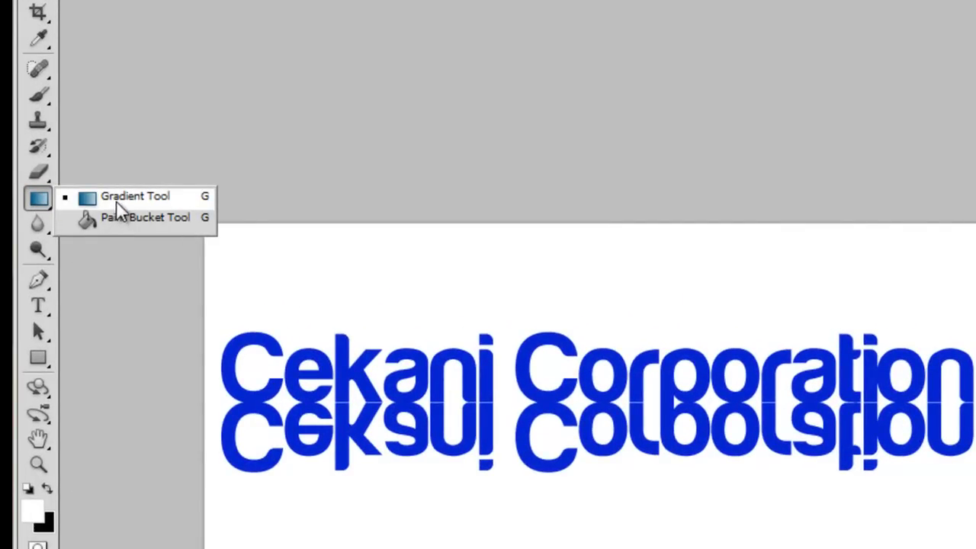
left_click(116, 201)
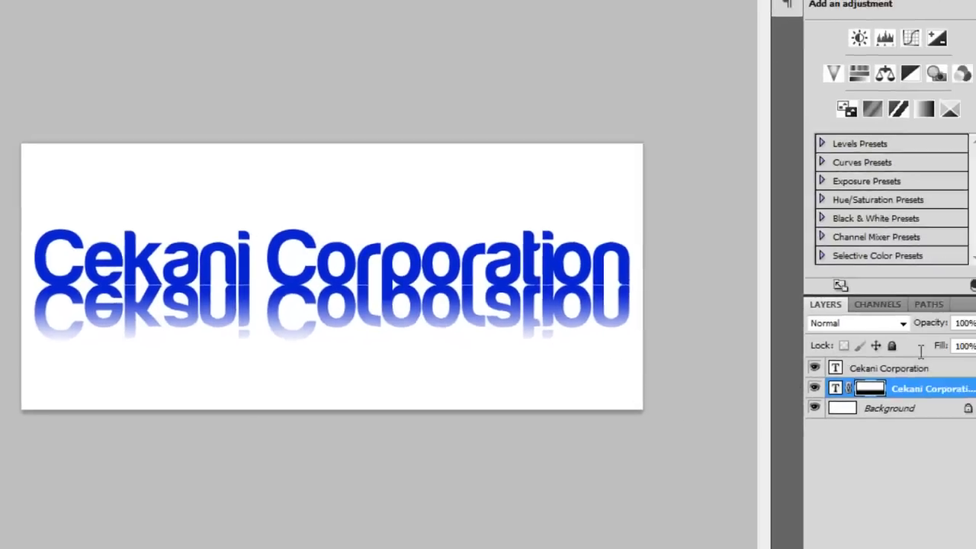
Set the reflection layer's opacity to 59% and target its pixels rather than the mask.
left_click(962, 321)
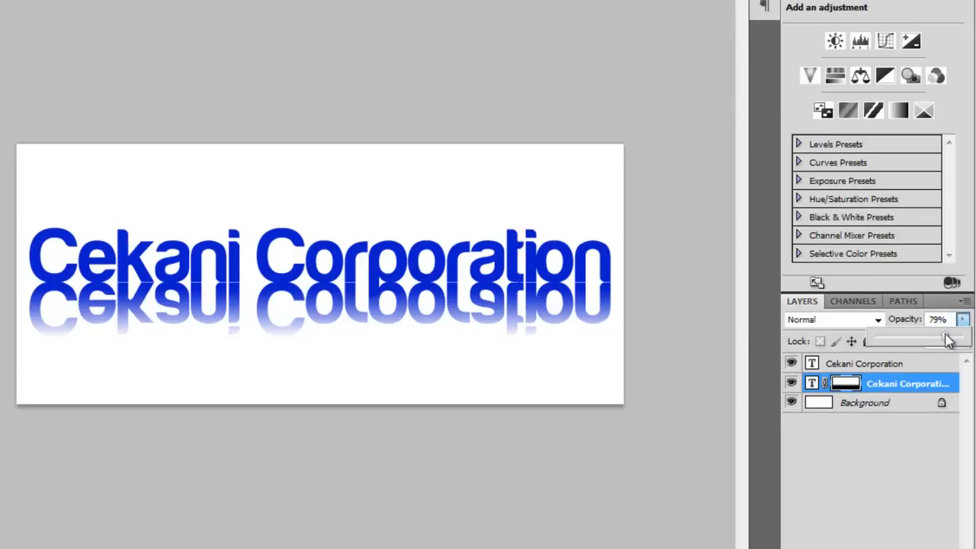
left_click_drag(947, 340, 927, 340)
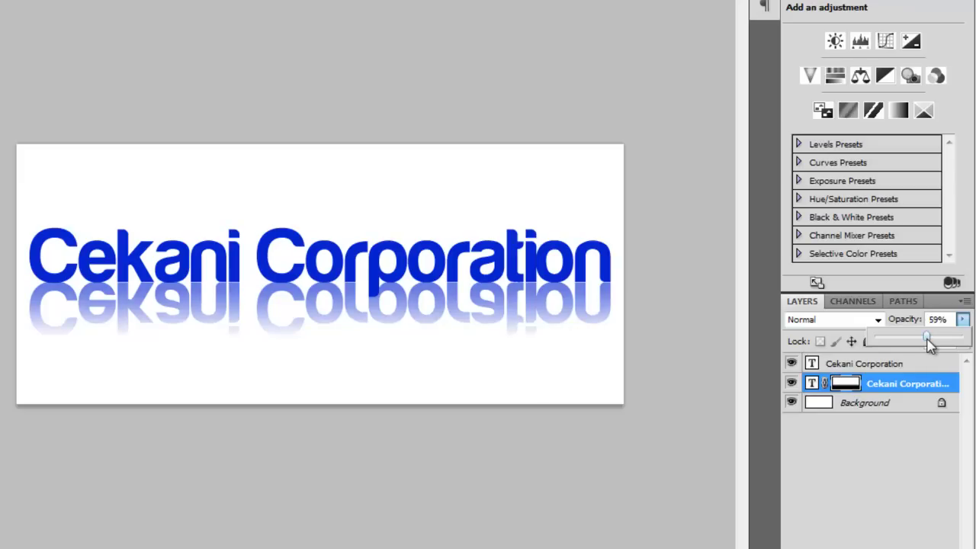
left_click(962, 320)
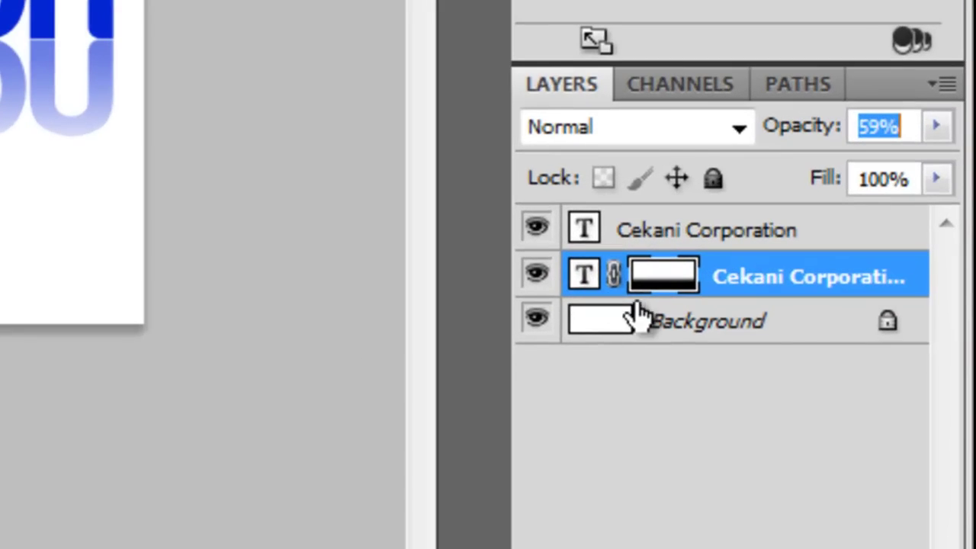
left_click(589, 278)
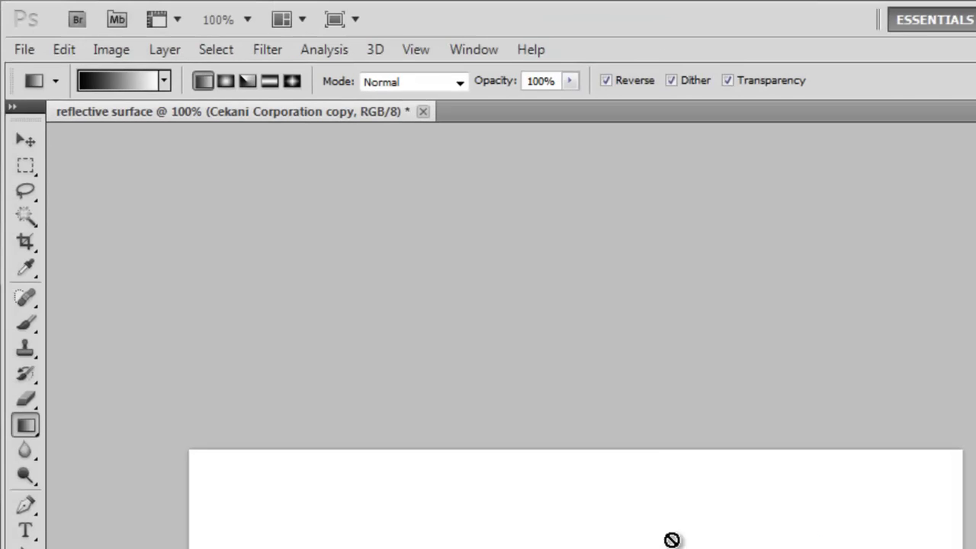
Open Gaussian Blur on the reflection, rasterize the type, and adjust the radius to about 1.4 px.
left_click(260, 50)
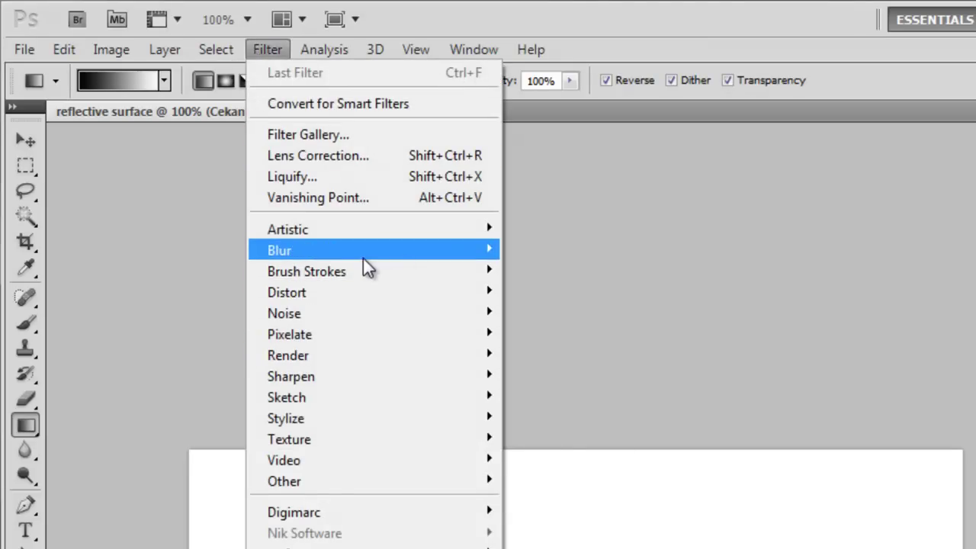
mouse_move(362, 256)
left_click(606, 334)
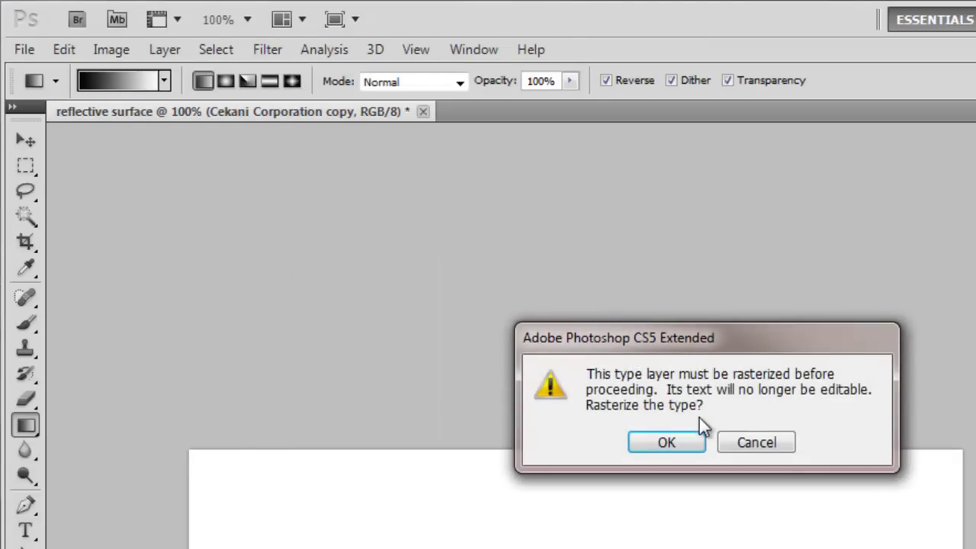
left_click(663, 433)
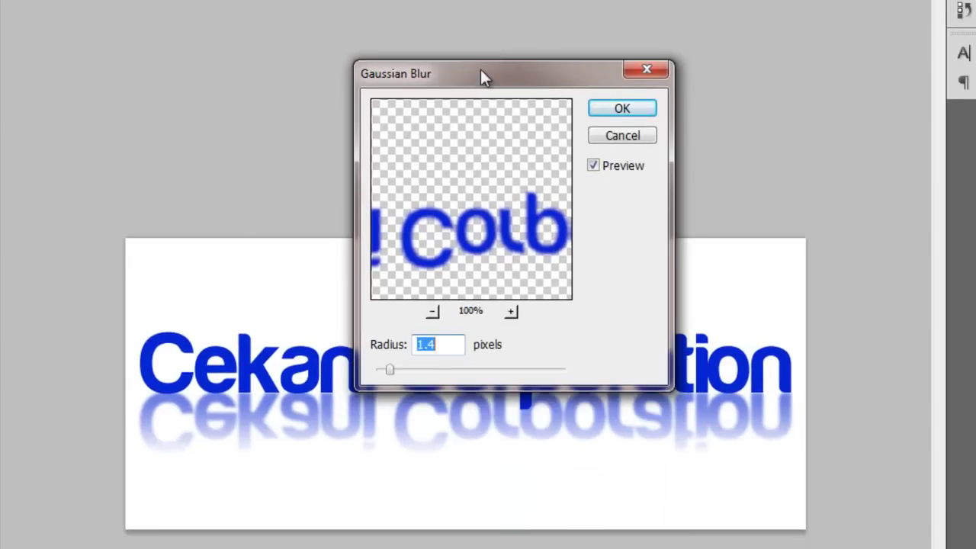
left_click_drag(480, 76, 789, 34)
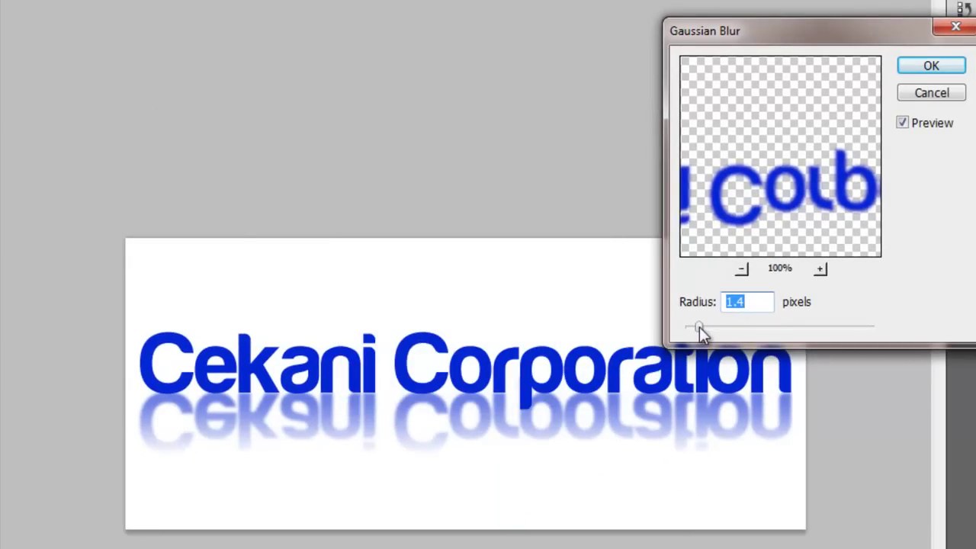
mouse_move(699, 327)
left_mouse_down()
mouse_move(759, 326)
mouse_move(692, 314)
mouse_move(703, 320)
left_mouse_up()
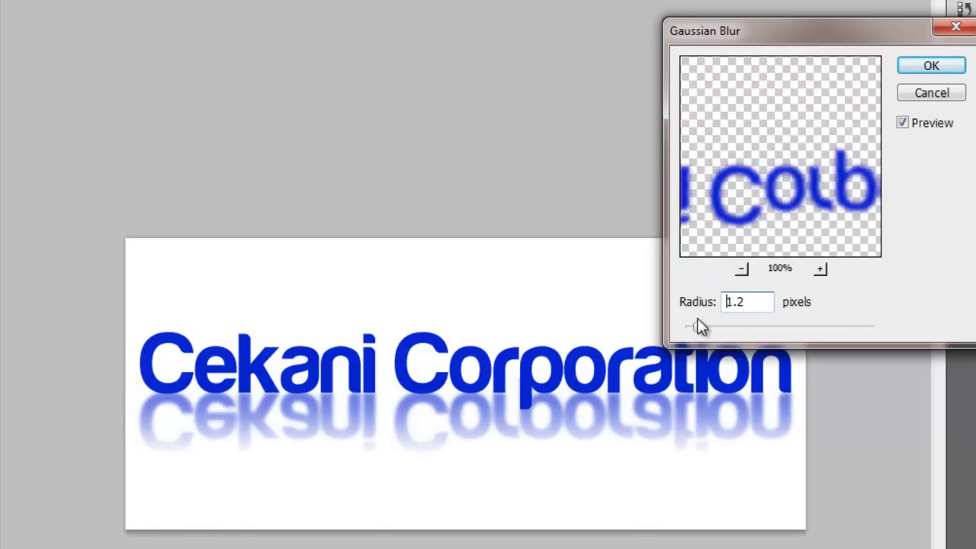